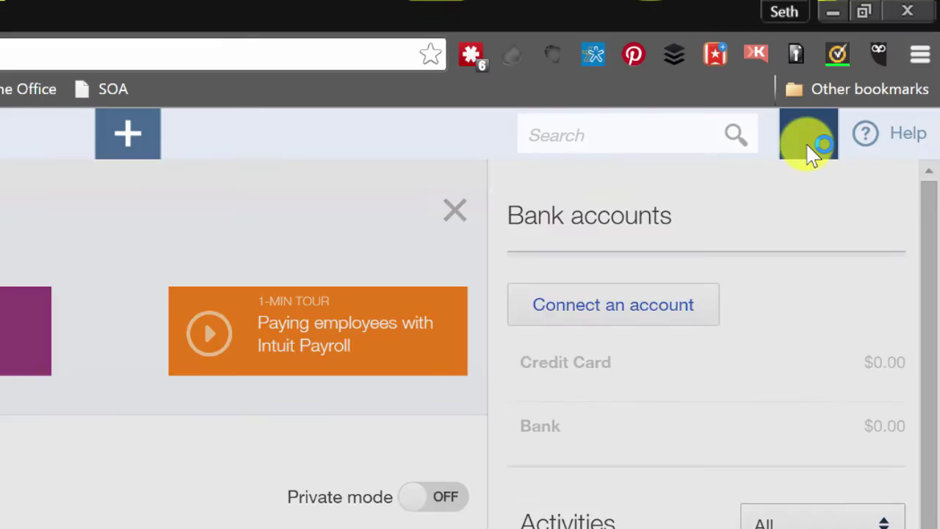
Open the company's sales settings and open the sales form content section, including its custom fields, for editing.
{"action": "left_click", "coordinate": [812, 150]}
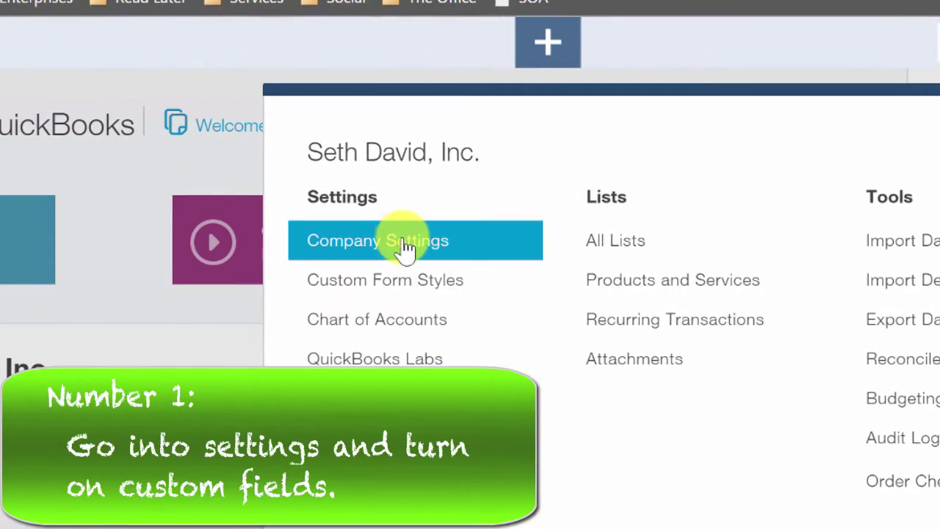
{"action": "left_click", "coordinate": [404, 241]}
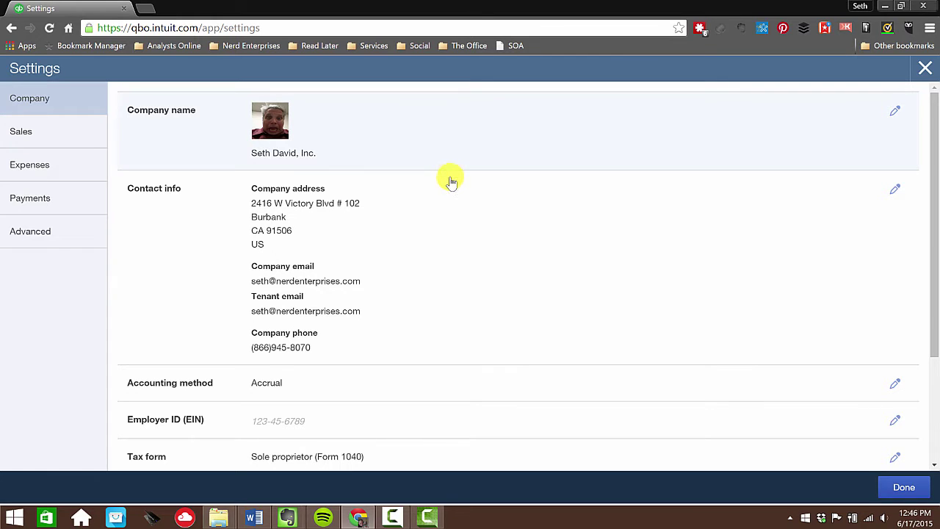
{"action": "scroll", "coordinate": [457, 214], "scroll_direction": "down", "scroll_amount": 3}
{"action": "scroll", "coordinate": [458, 225], "scroll_direction": "up", "scroll_amount": 2}
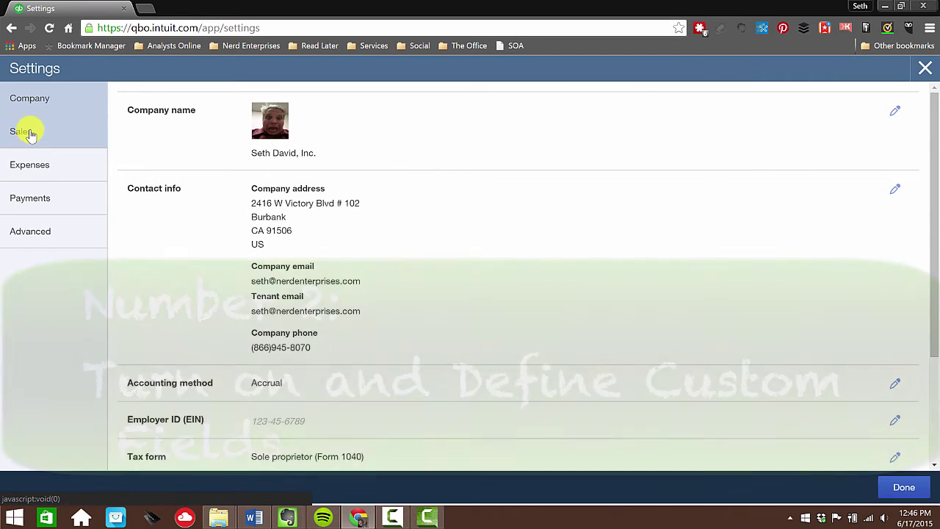
{"action": "left_click", "coordinate": [28, 132]}
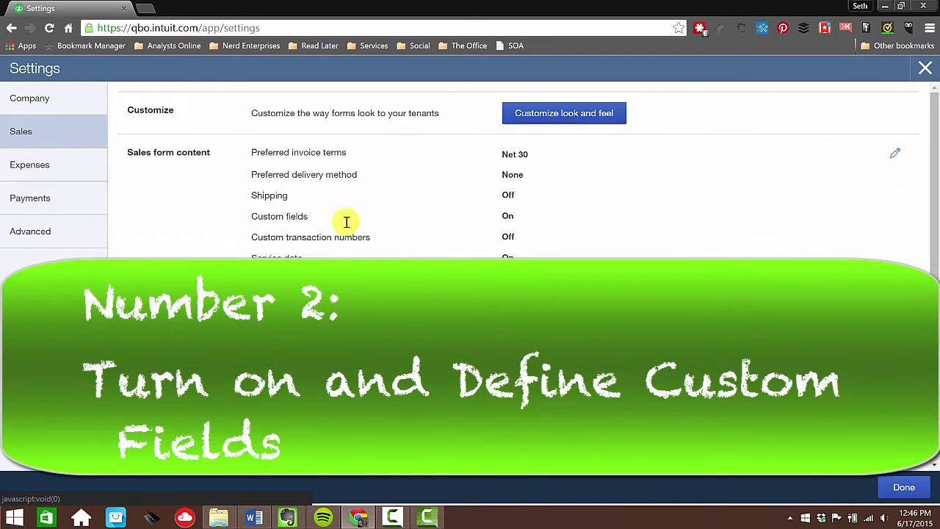
{"action": "left_click", "coordinate": [507, 218]}
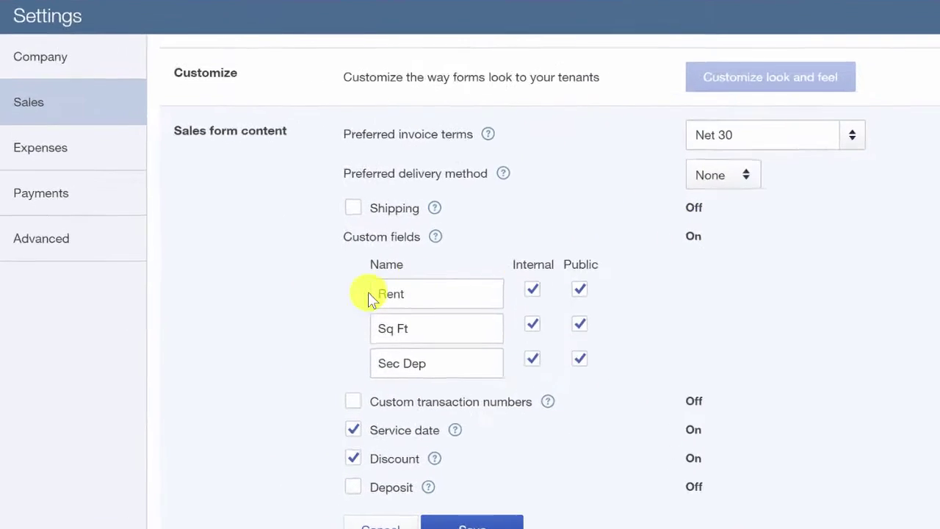
Examine the custom field names Rent, Sq Ft and Sec Dep, cancel the editing and close the settings.
{"action": "left_click", "coordinate": [472, 289]}
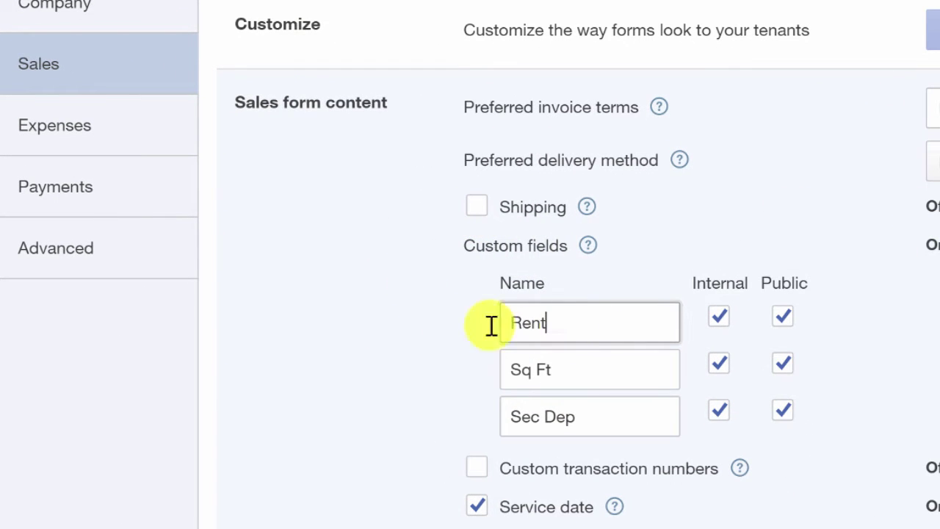
{"action": "double_click", "coordinate": [491, 326]}
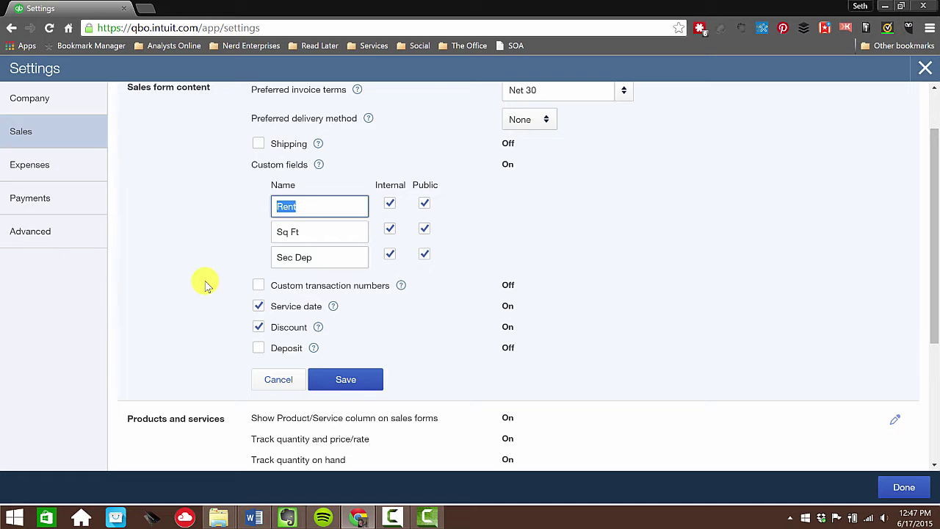
{"action": "left_click", "coordinate": [327, 204]}
{"action": "triple_click", "coordinate": [282, 204]}
{"action": "triple_click", "coordinate": [306, 233]}
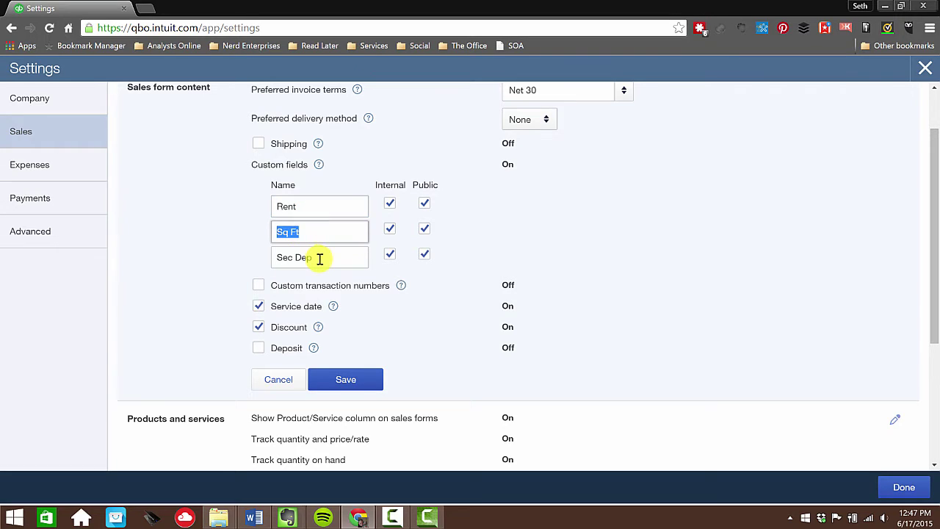
{"action": "triple_click", "coordinate": [319, 259]}
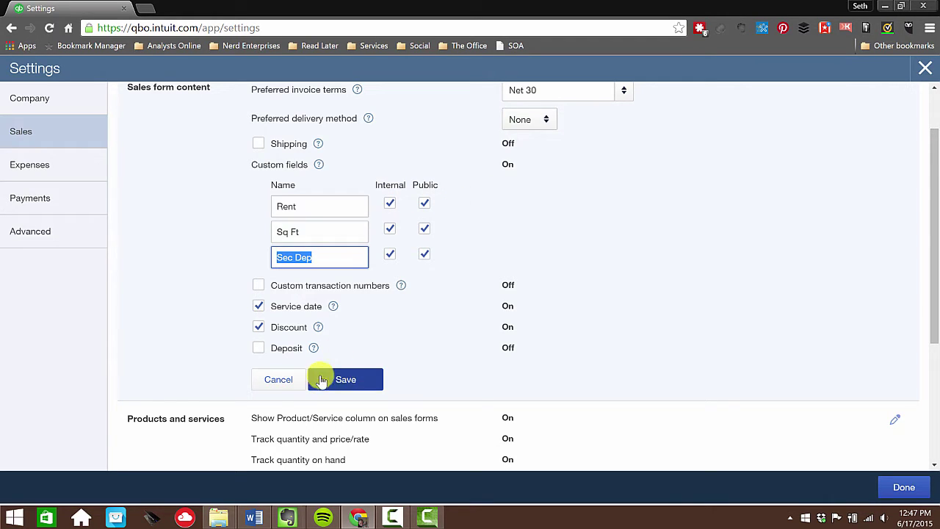
{"action": "left_click", "coordinate": [278, 380]}
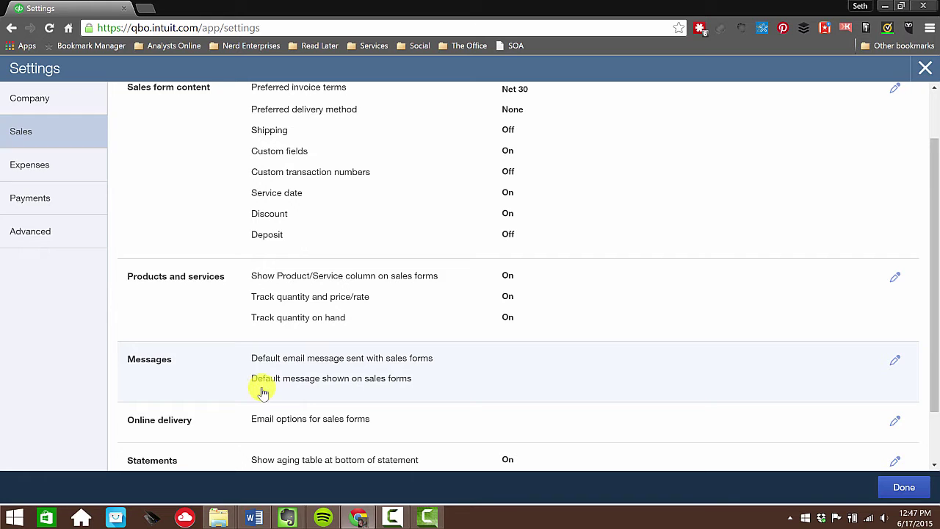
{"action": "key", "text": "alt+Tab"}
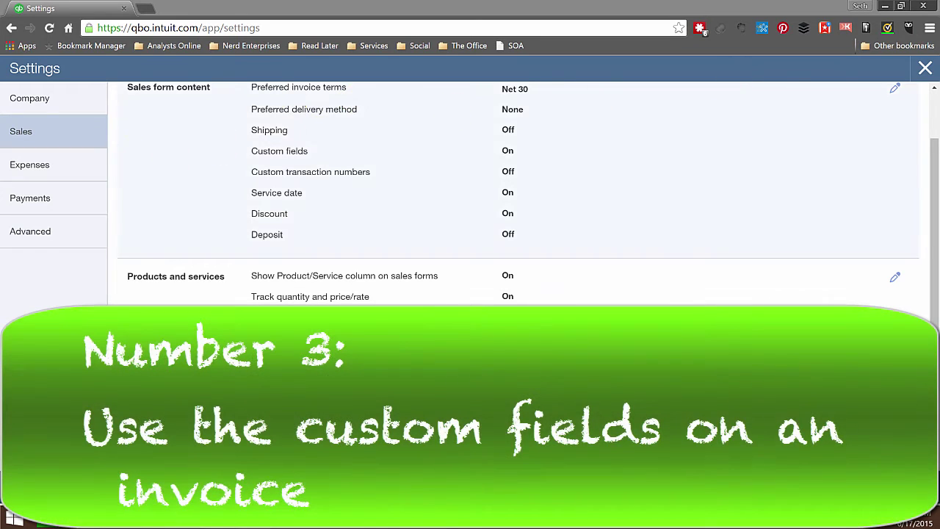
{"action": "left_click", "coordinate": [925, 68]}
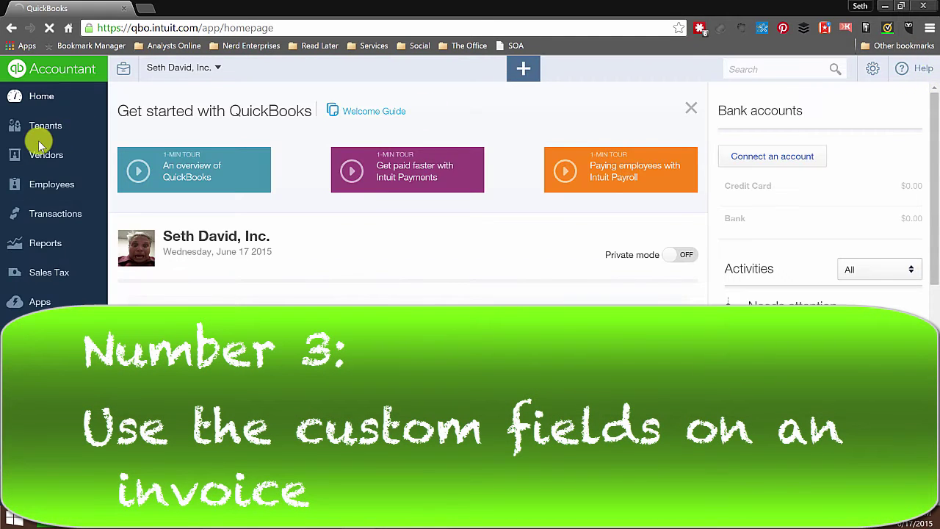
Filter the tenants by open invoices and open Tenant X's invoice dated 05/01/2015.
{"action": "left_click", "coordinate": [44, 127]}
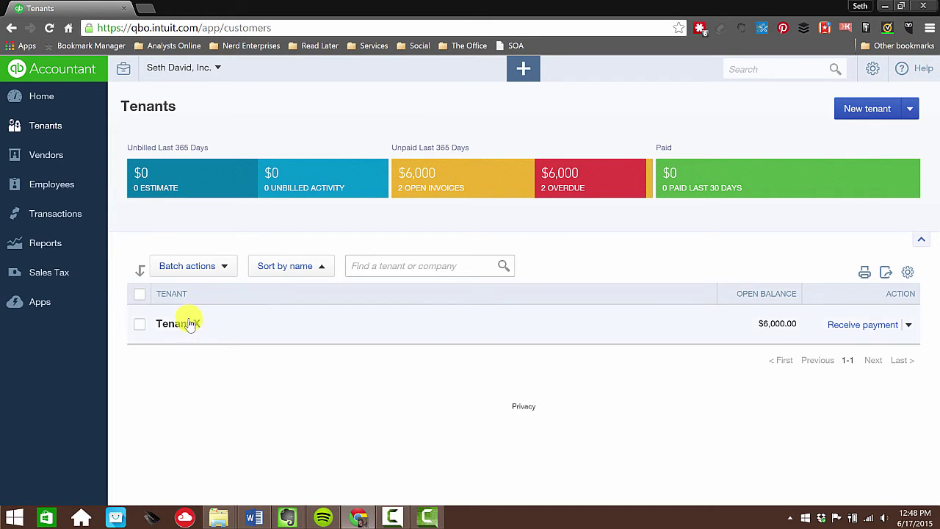
{"action": "left_click", "coordinate": [447, 182]}
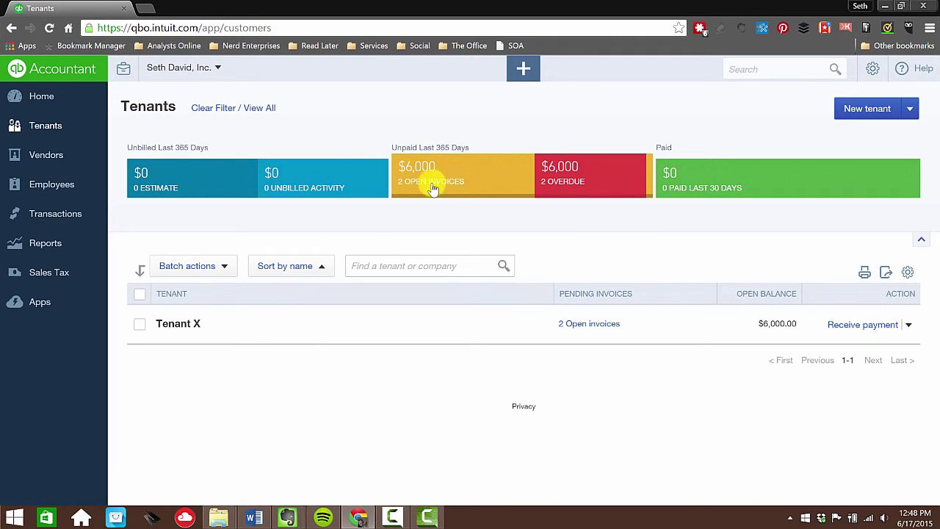
{"action": "left_click", "coordinate": [184, 323]}
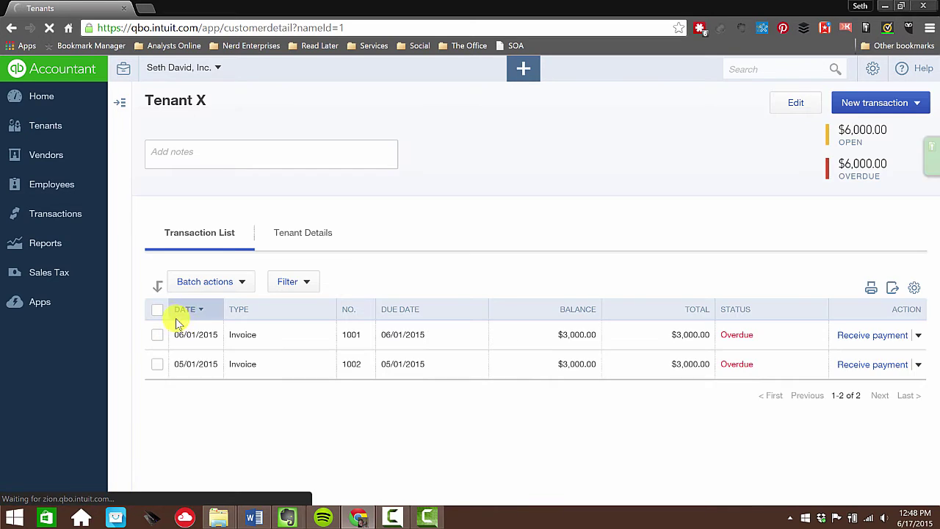
{"action": "left_click", "coordinate": [243, 366]}
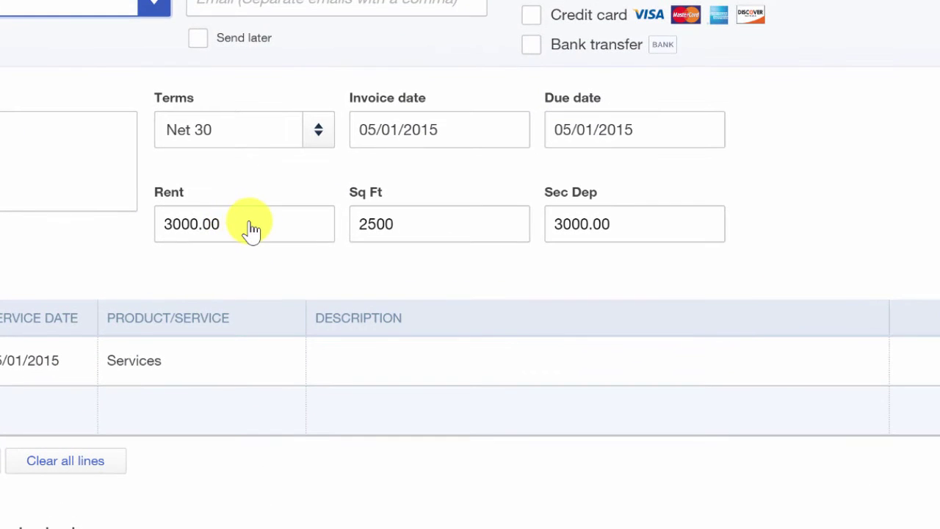
Examine the Rent, Sq Ft and Sec Dep custom field entries on Tenant X's invoice.
{"action": "left_click", "coordinate": [245, 227]}
{"action": "left_click_drag", "start_coordinate": [160, 224], "coordinate": [367, 199]}
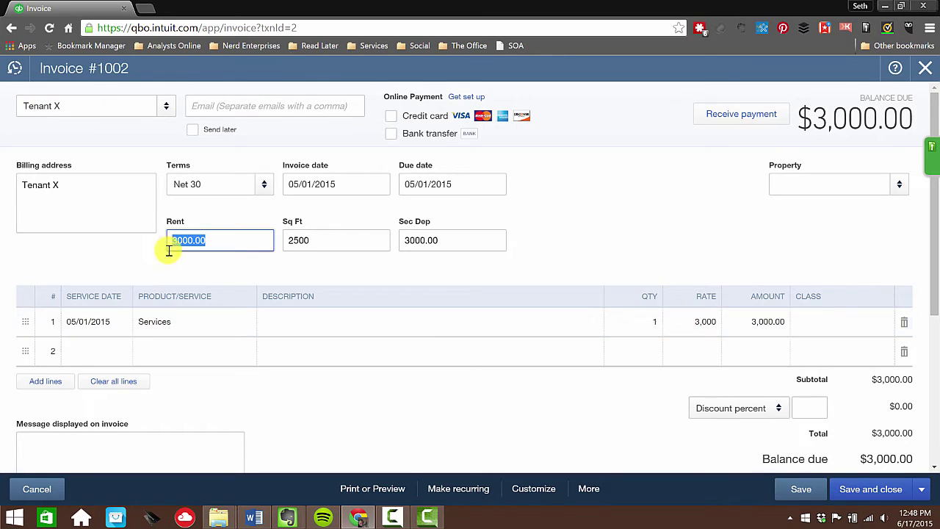
{"action": "left_click", "coordinate": [230, 238]}
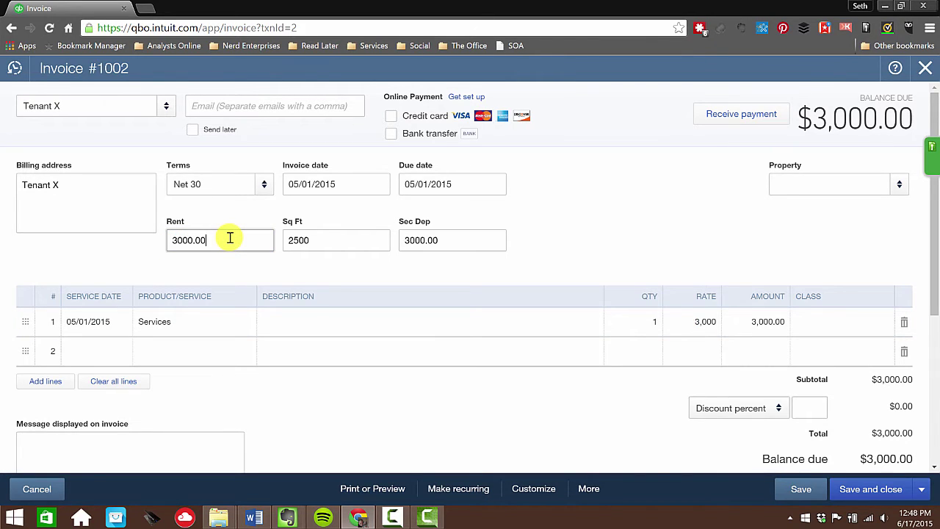
{"action": "left_click", "coordinate": [321, 235]}
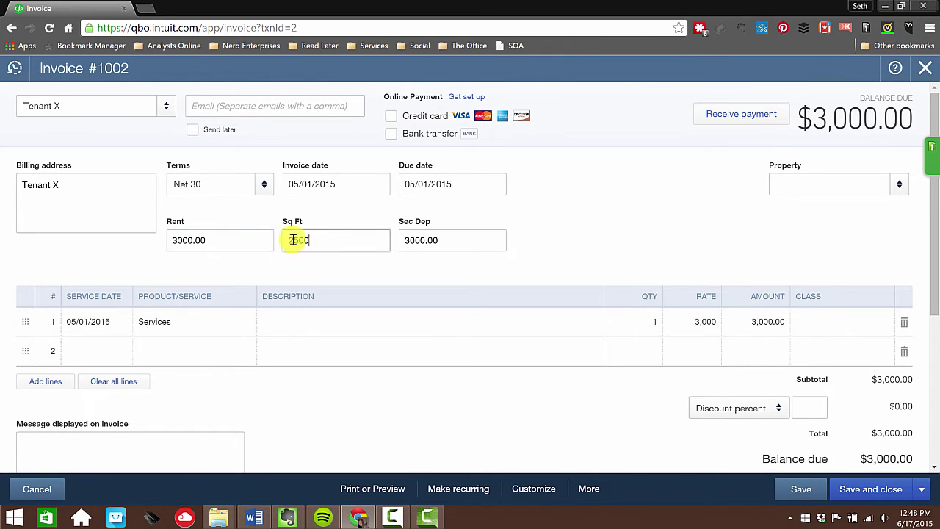
{"action": "left_click", "coordinate": [245, 239]}
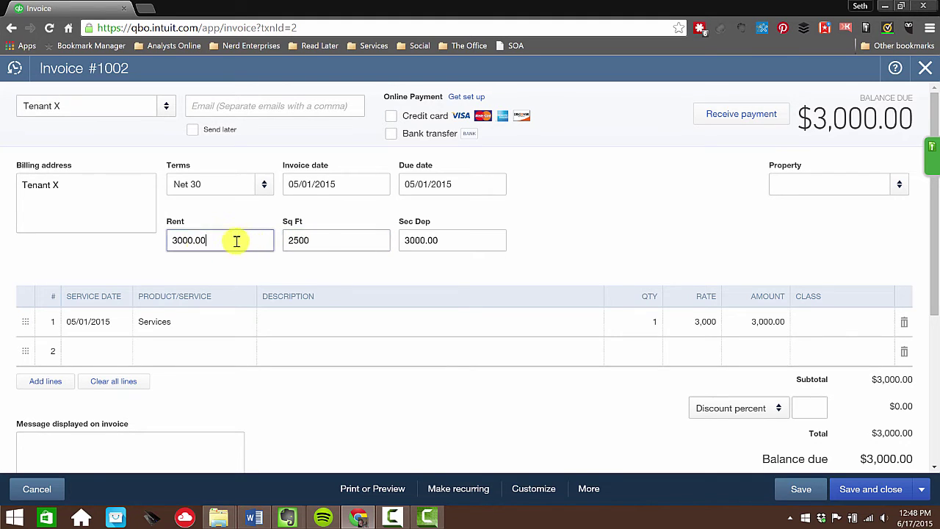
{"action": "left_click", "coordinate": [356, 234]}
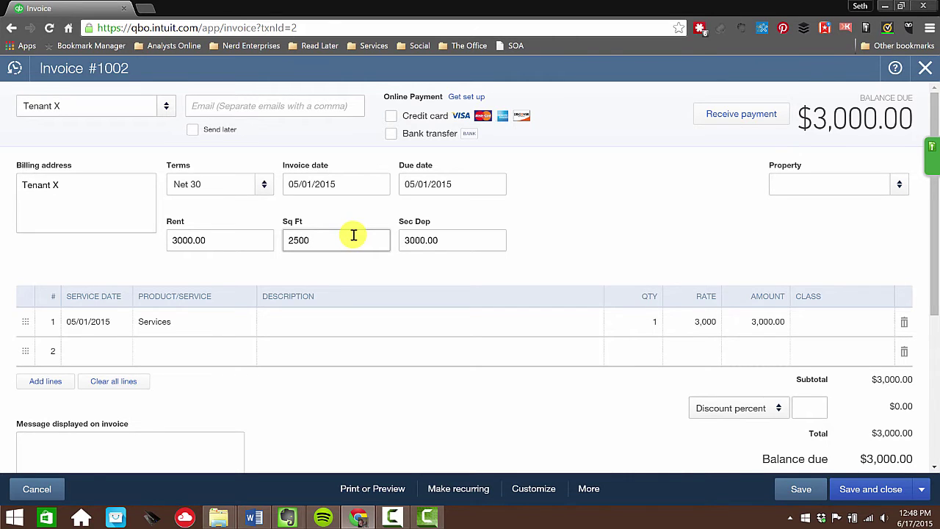
{"action": "left_click", "coordinate": [253, 235]}
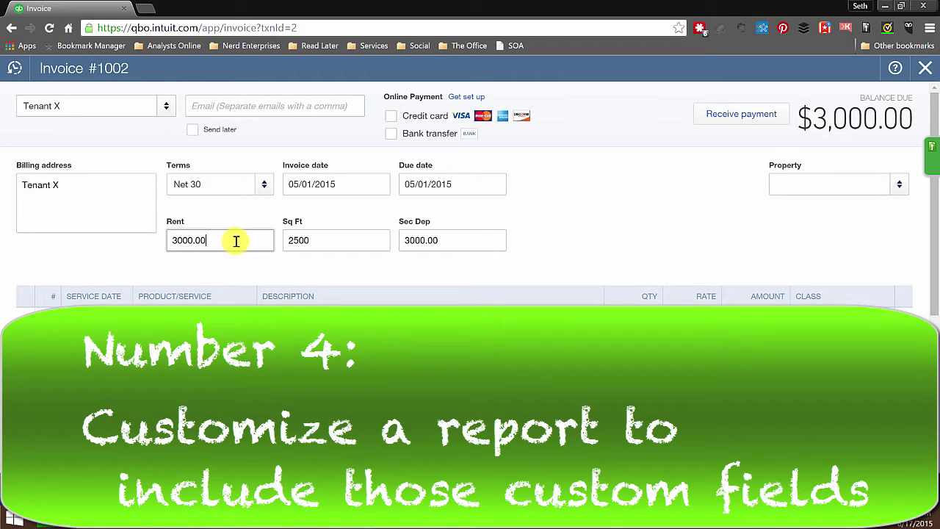
{"action": "left_click", "coordinate": [235, 240]}
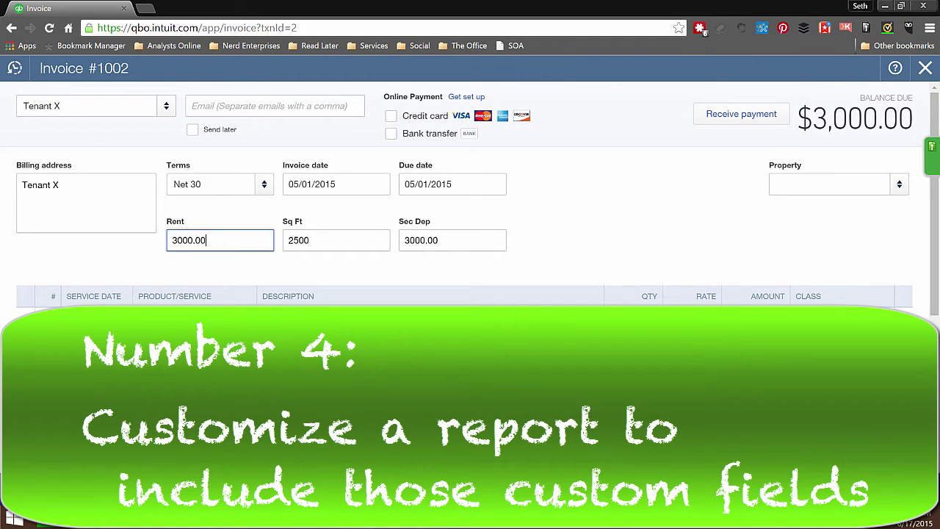
Save the invoice despite the missing class and close it.
{"action": "left_click", "coordinate": [801, 488]}
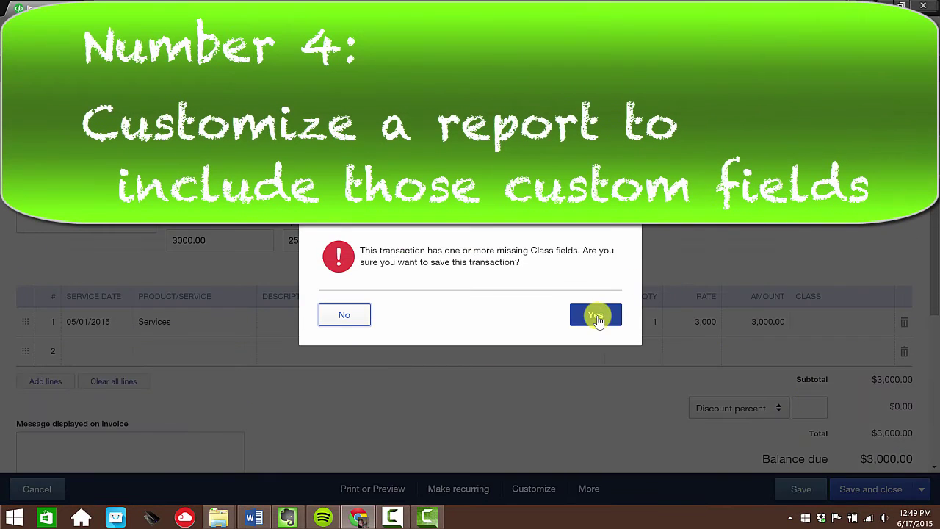
{"action": "left_click", "coordinate": [594, 315]}
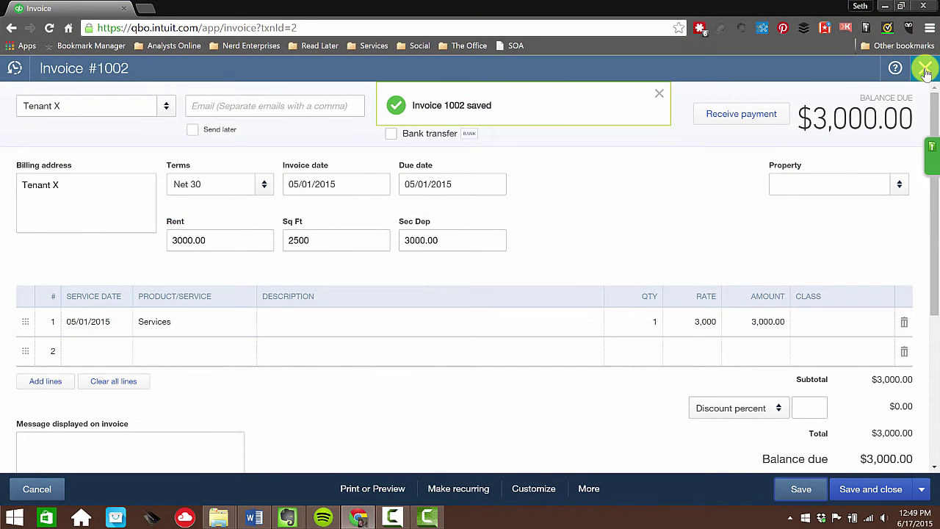
{"action": "left_click", "coordinate": [925, 67]}
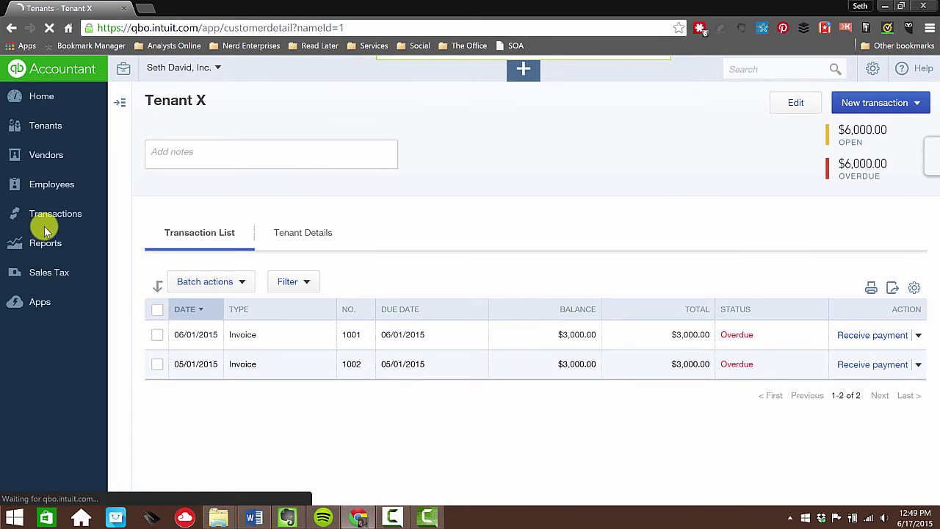
Run the Tenant Balance Detail report from the Manage Accounts Receivable reports.
{"action": "left_click", "coordinate": [45, 248]}
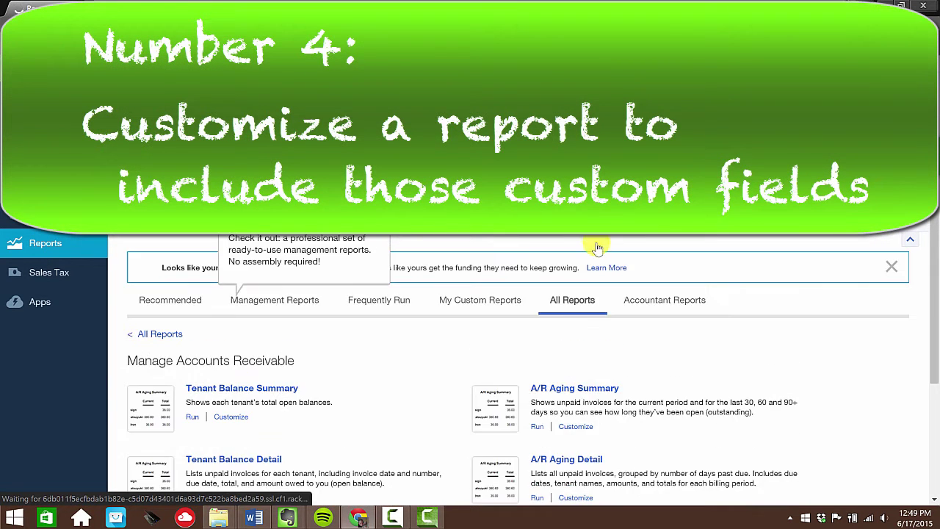
{"action": "scroll", "coordinate": [437, 359], "scroll_direction": "down", "scroll_amount": 1}
{"action": "scroll", "coordinate": [436, 359], "scroll_direction": "down", "scroll_amount": 1}
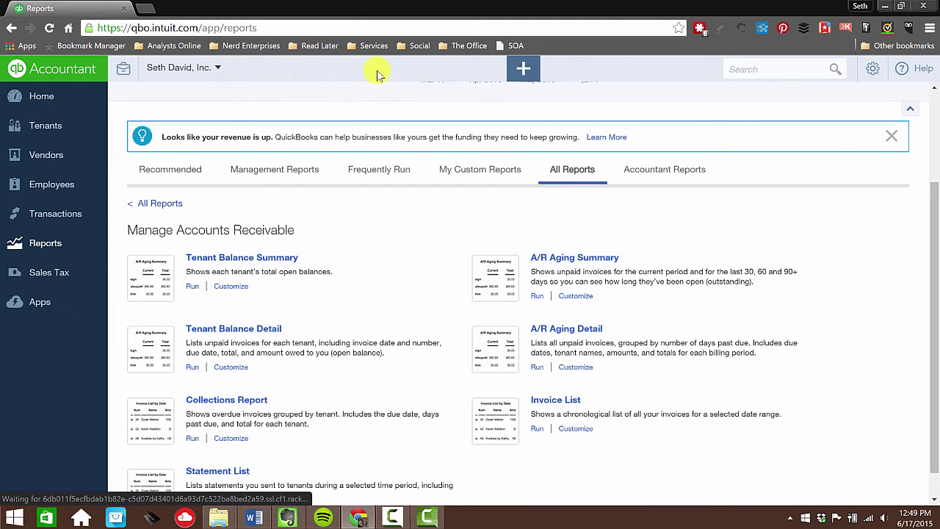
{"action": "left_click", "coordinate": [240, 333]}
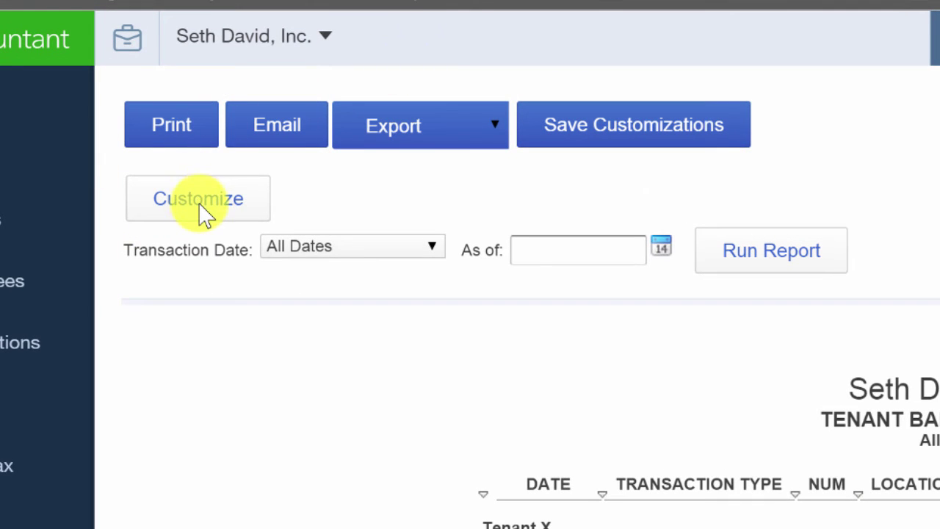
Customize the Tenant Balance Detail report by adding Rent, Sec Dep and Sq Ft to its selected columns.
{"action": "left_click", "coordinate": [205, 214]}
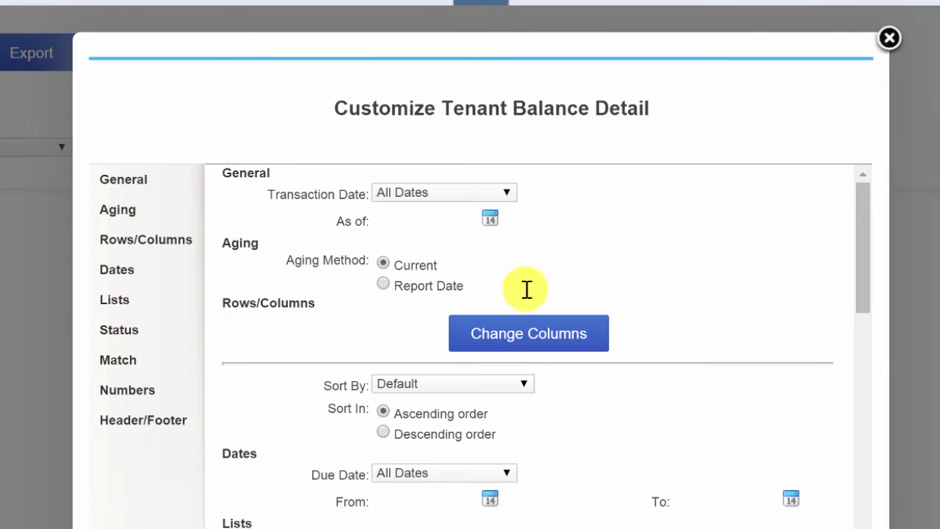
{"action": "left_click", "coordinate": [533, 337]}
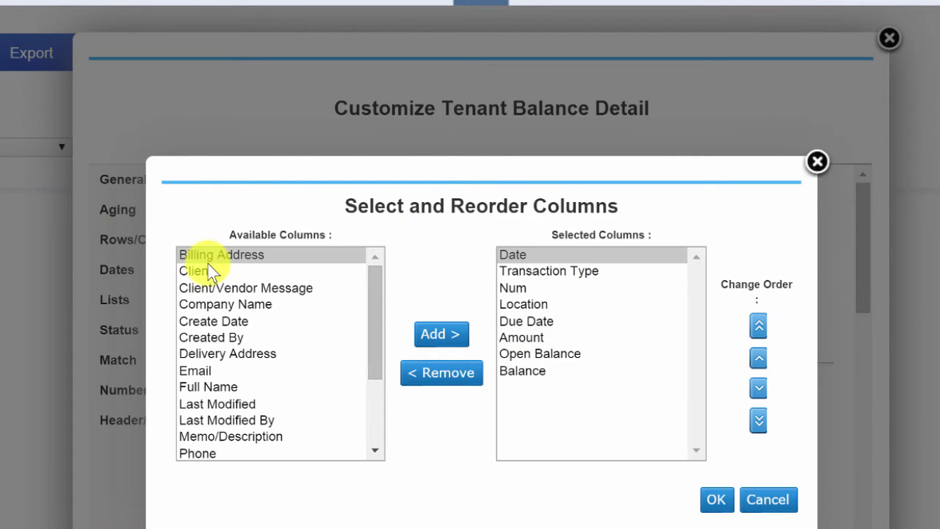
{"action": "left_click", "coordinate": [376, 301]}
{"action": "left_click_drag", "start_coordinate": [376, 301], "coordinate": [191, 376]}
{"action": "left_click", "coordinate": [190, 368]}
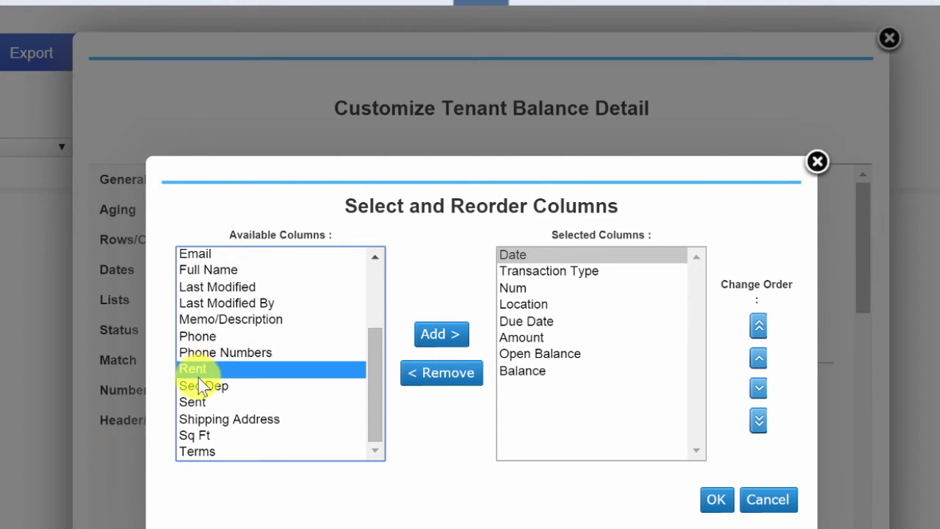
{"action": "left_click", "coordinate": [201, 400], "text": "shift"}
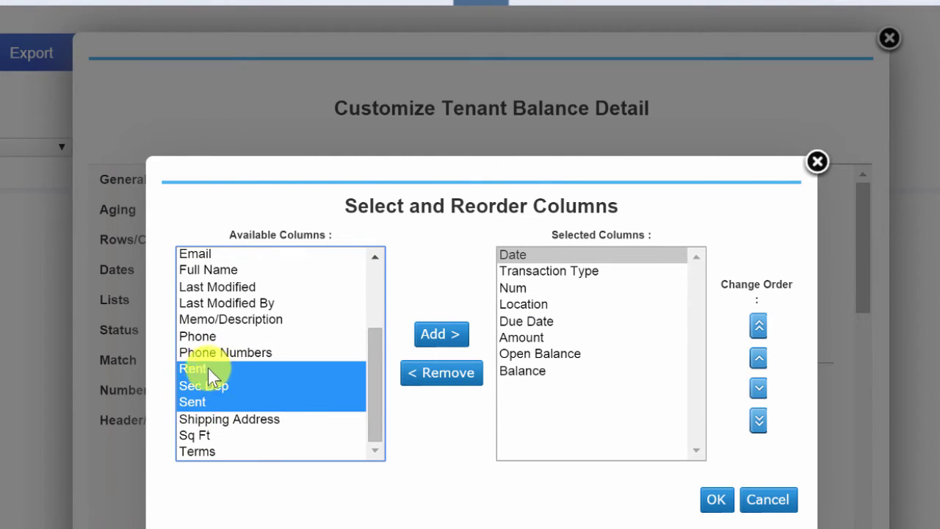
{"action": "left_click", "coordinate": [203, 371]}
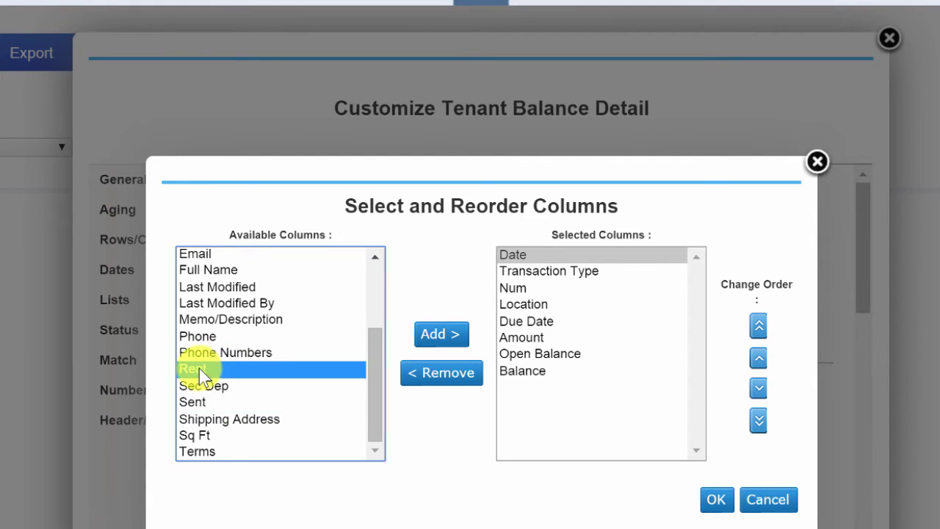
{"action": "left_click", "coordinate": [203, 385]}
{"action": "left_click", "coordinate": [201, 371]}
{"action": "left_click", "coordinate": [200, 386], "text": "ctrl"}
{"action": "left_click", "coordinate": [200, 436], "text": "ctrl"}
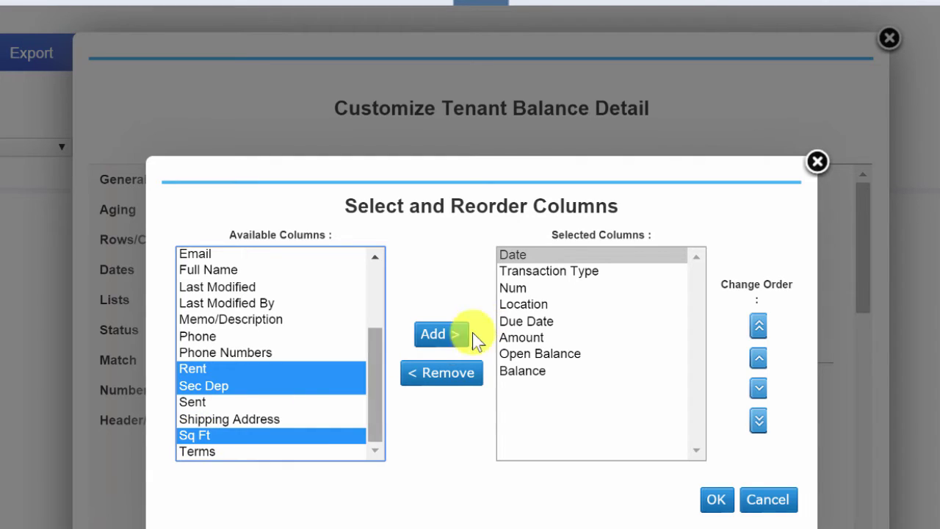
{"action": "left_click", "coordinate": [443, 336]}
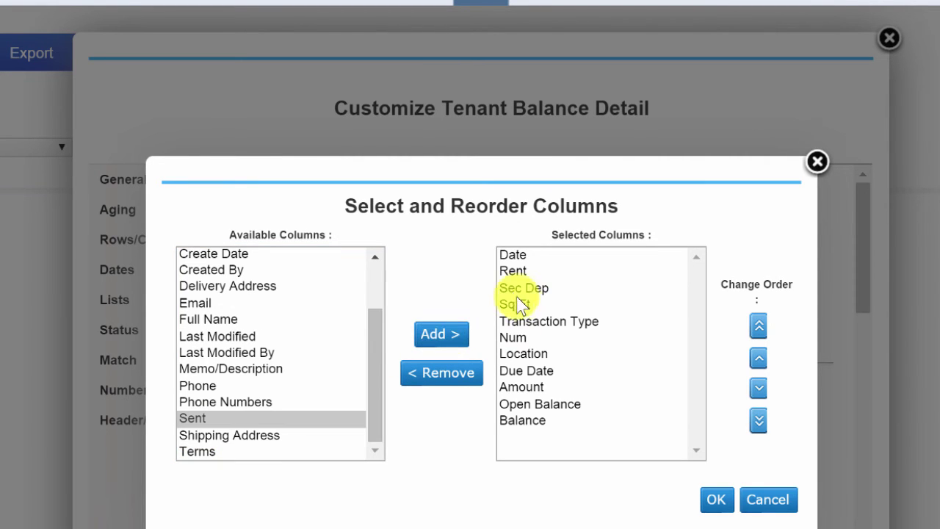
Try to move the Rent, Sec Dep and Sq Ft columns down the column order, and cancel the report customization.
{"action": "left_click", "coordinate": [519, 270]}
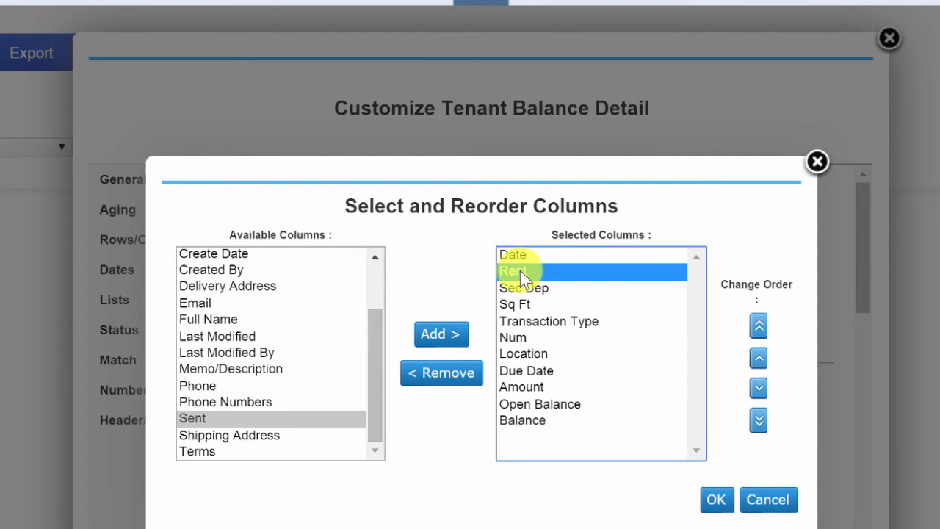
{"action": "left_click_drag", "start_coordinate": [520, 272], "coordinate": [522, 303]}
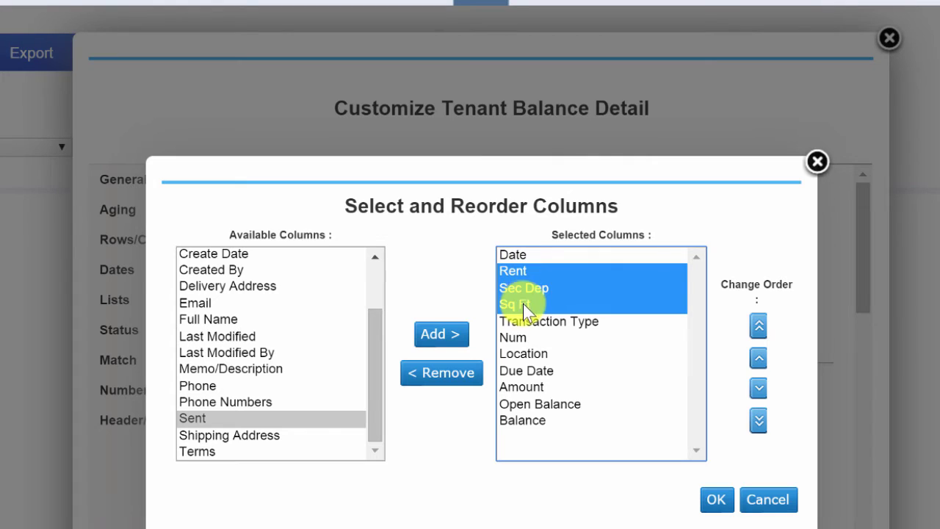
{"action": "left_click", "coordinate": [757, 390]}
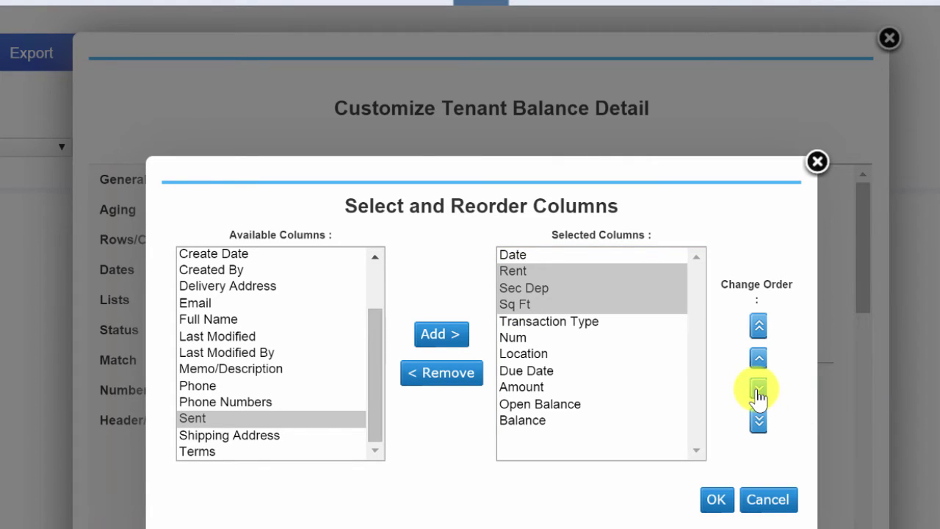
{"action": "left_click", "coordinate": [523, 272]}
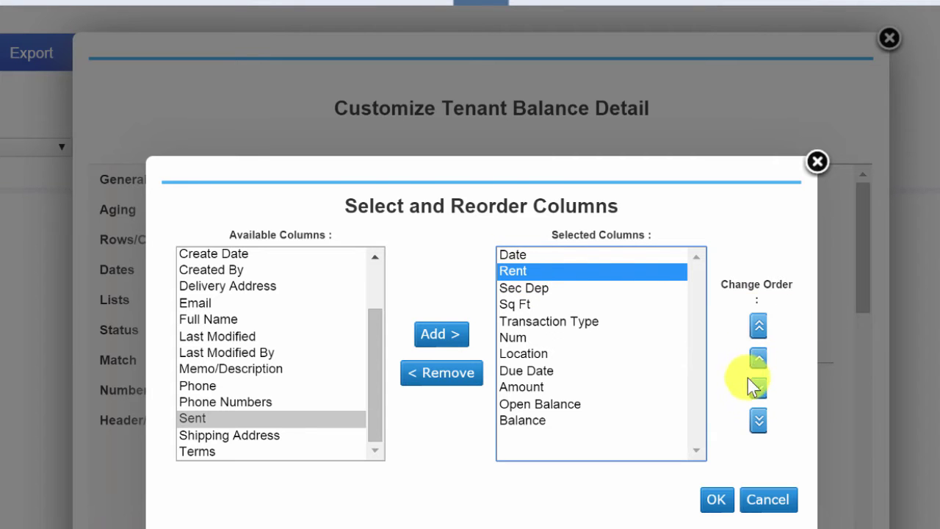
{"action": "left_click", "coordinate": [766, 499]}
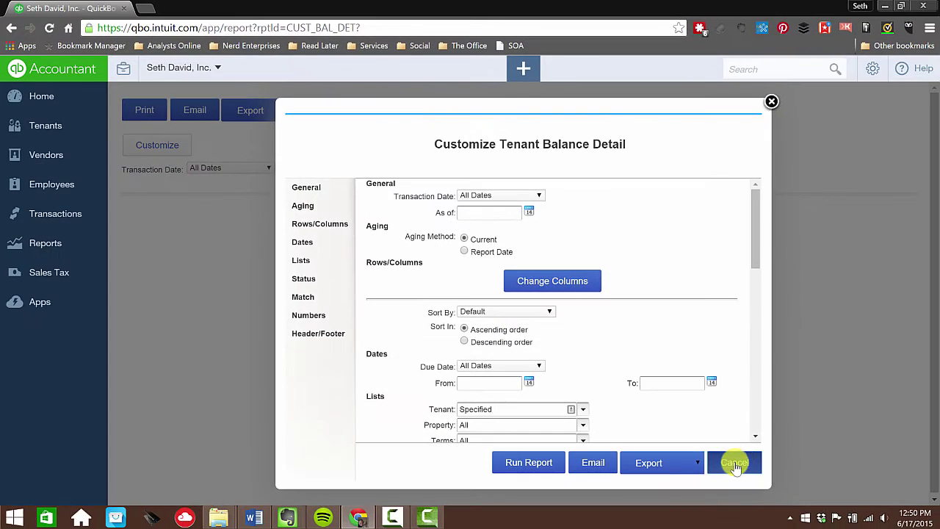
{"action": "left_click", "coordinate": [821, 528]}
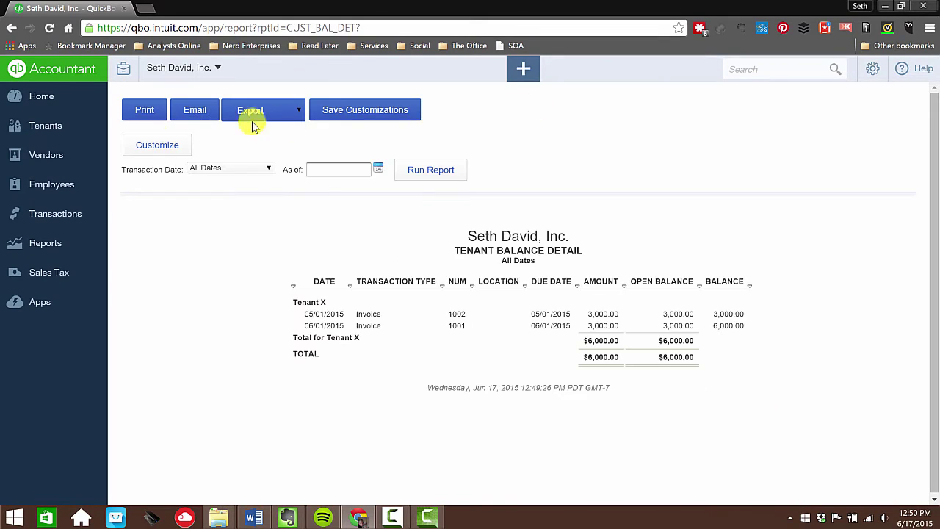
Open the saved Rent Roll report from the custom reports.
{"action": "left_click", "coordinate": [39, 246]}
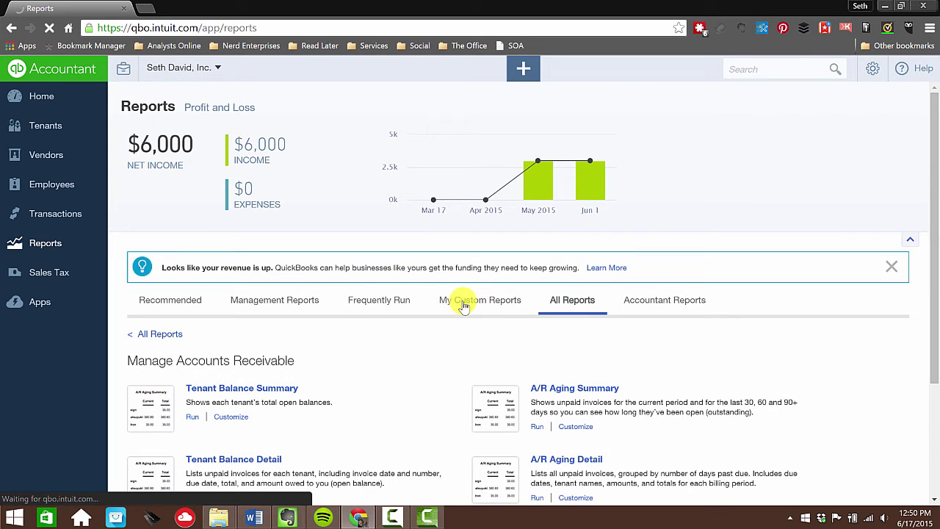
{"action": "left_click", "coordinate": [463, 307]}
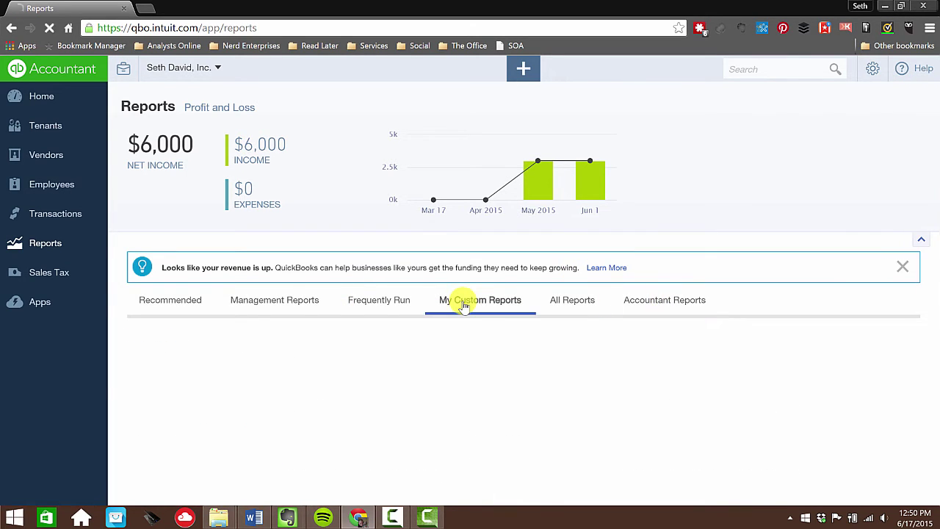
{"action": "left_click", "coordinate": [150, 408]}
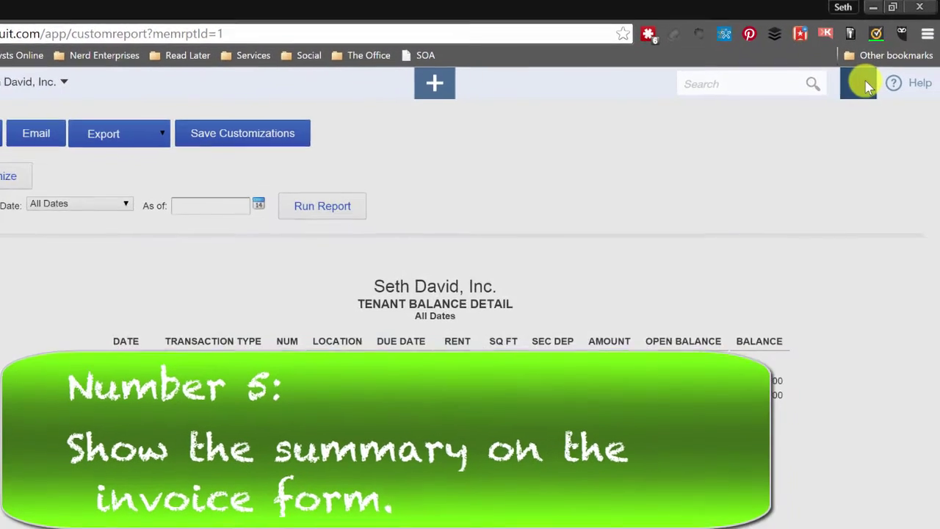
Review the Account summary table option in the Standard form style's appearance settings, and close the style without saving.
{"action": "left_click", "coordinate": [873, 68]}
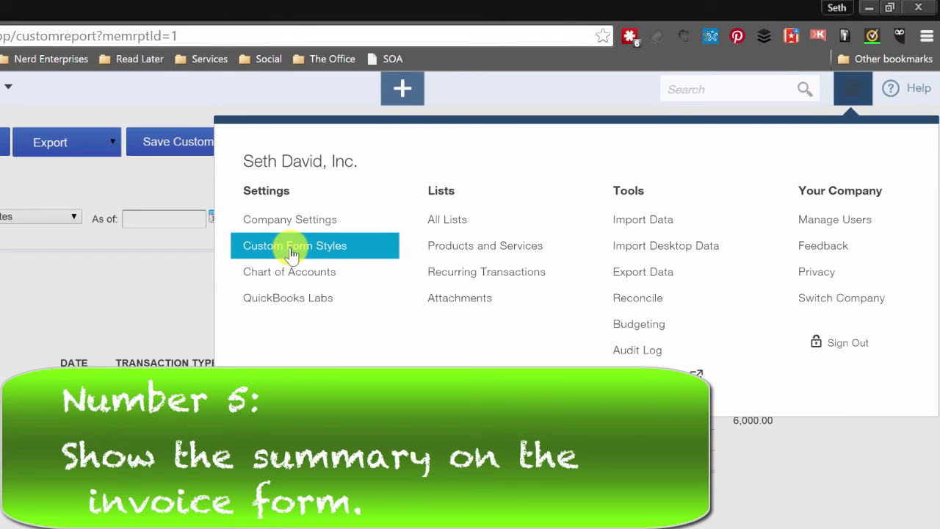
{"action": "left_click", "coordinate": [292, 251]}
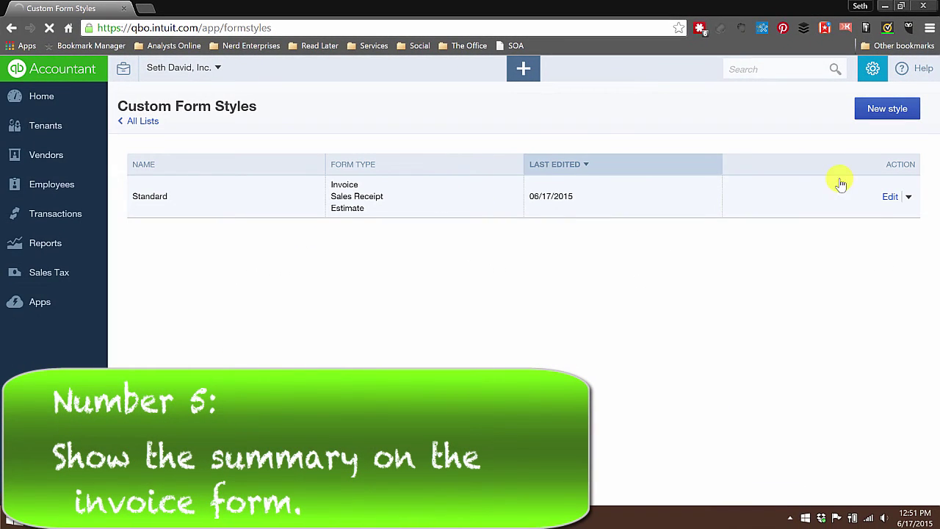
{"action": "left_click", "coordinate": [889, 197]}
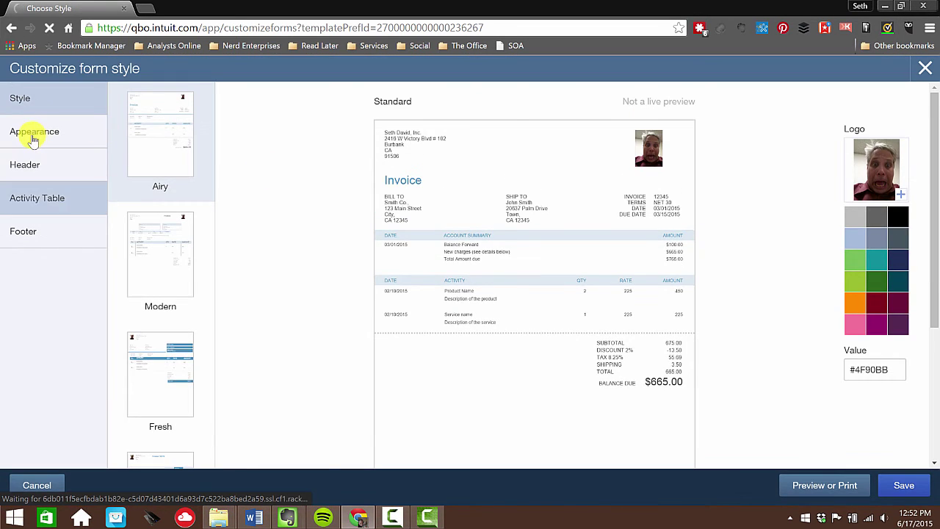
{"action": "left_click", "coordinate": [33, 136]}
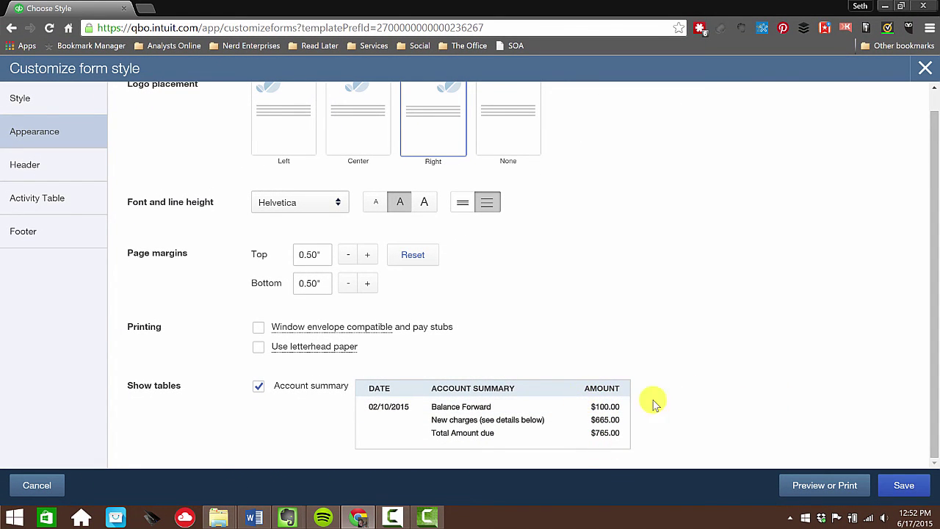
{"action": "left_click", "coordinate": [922, 70]}
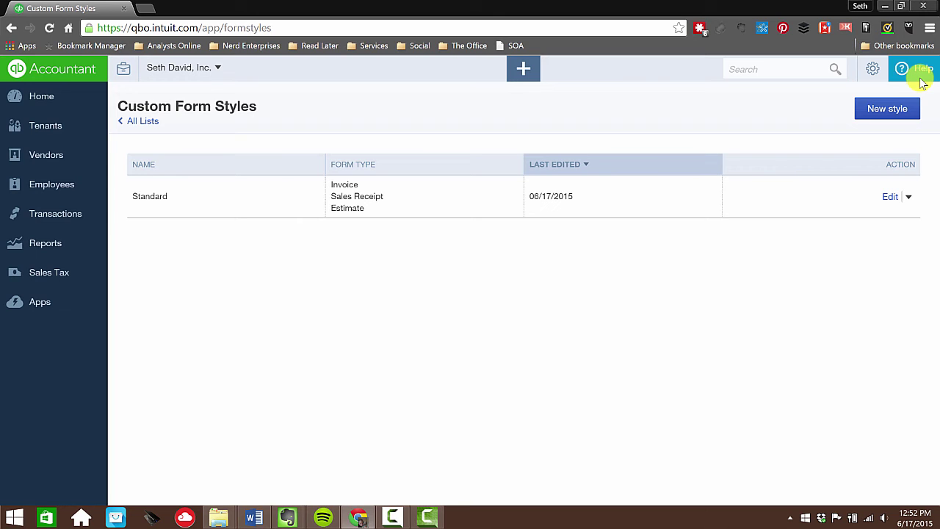
Open Tenant X's invoice dated 06/01/2015 and show its print preview.
{"action": "left_click", "coordinate": [45, 249]}
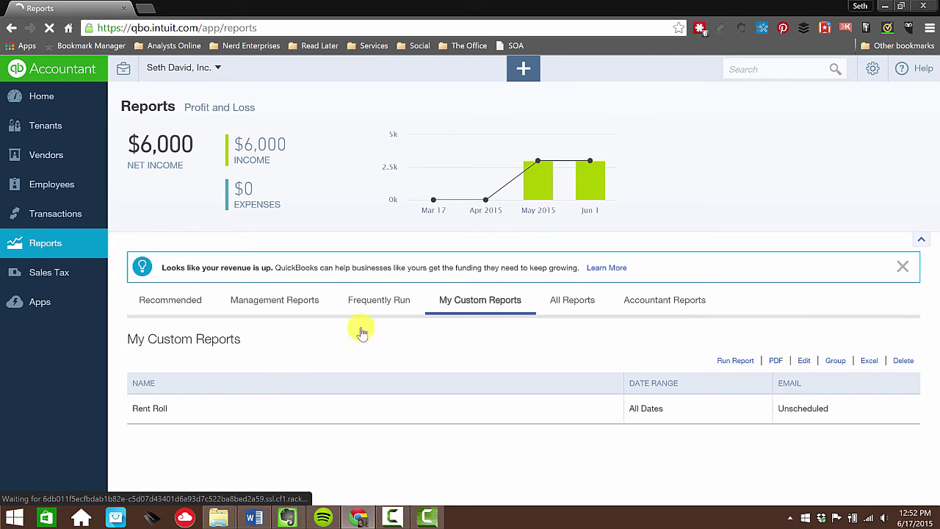
{"action": "left_click", "coordinate": [43, 127]}
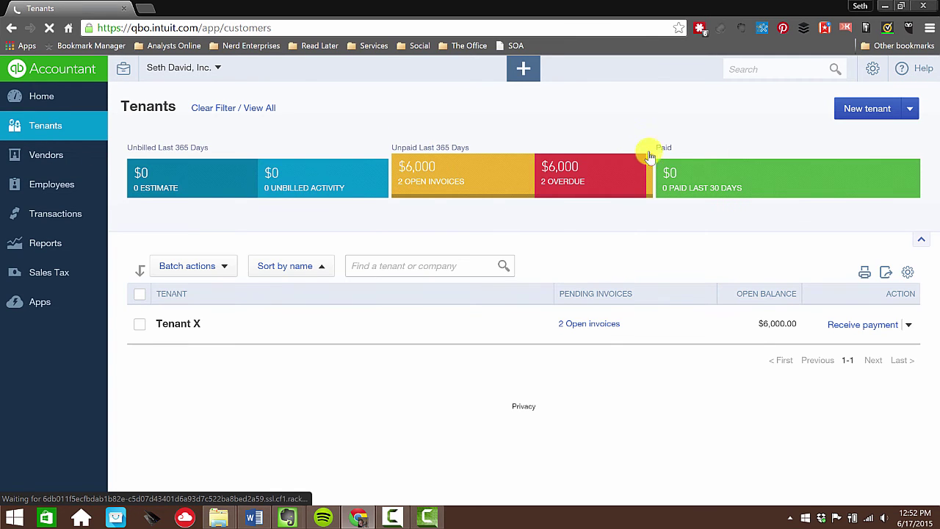
{"action": "left_click", "coordinate": [176, 327]}
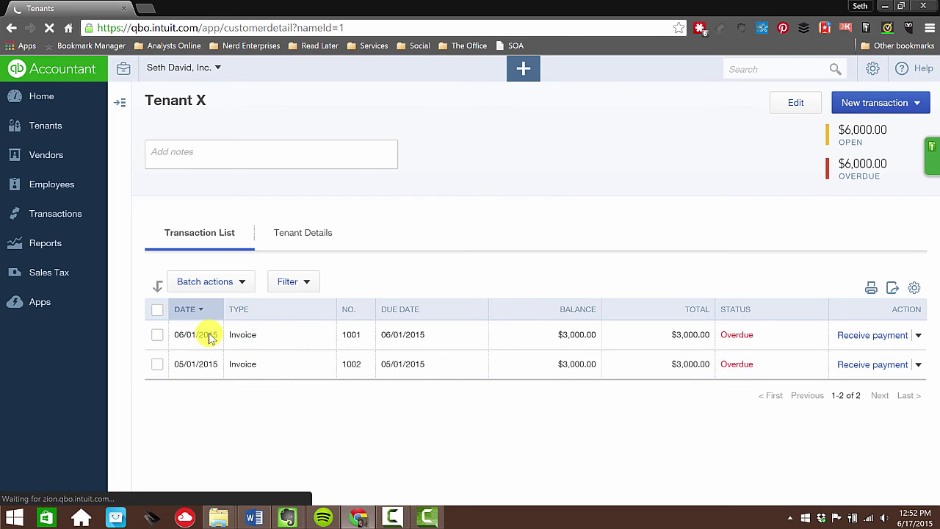
{"action": "left_click", "coordinate": [246, 336]}
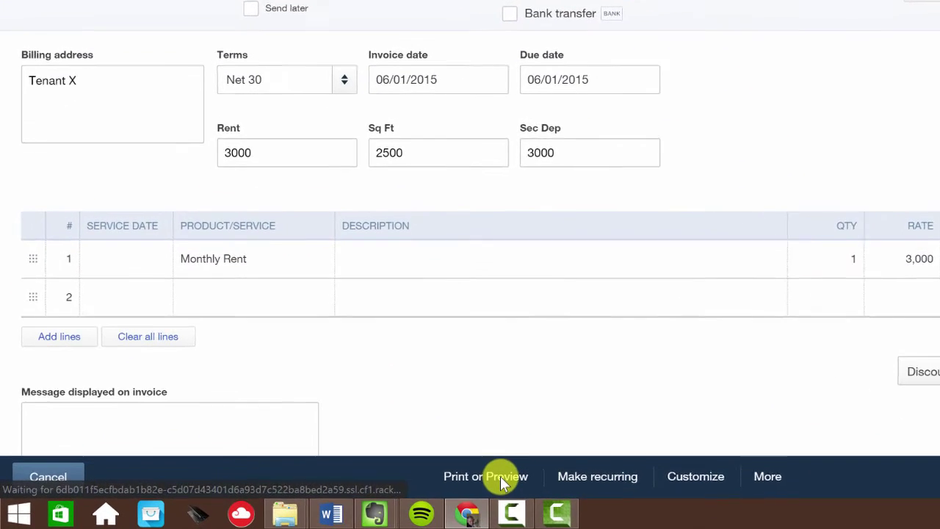
{"action": "left_click", "coordinate": [385, 488]}
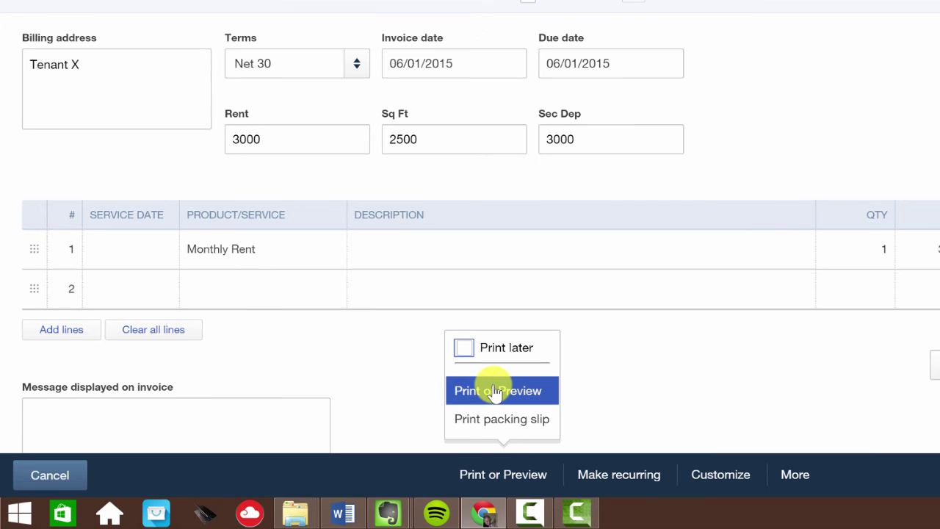
{"action": "left_click", "coordinate": [496, 391]}
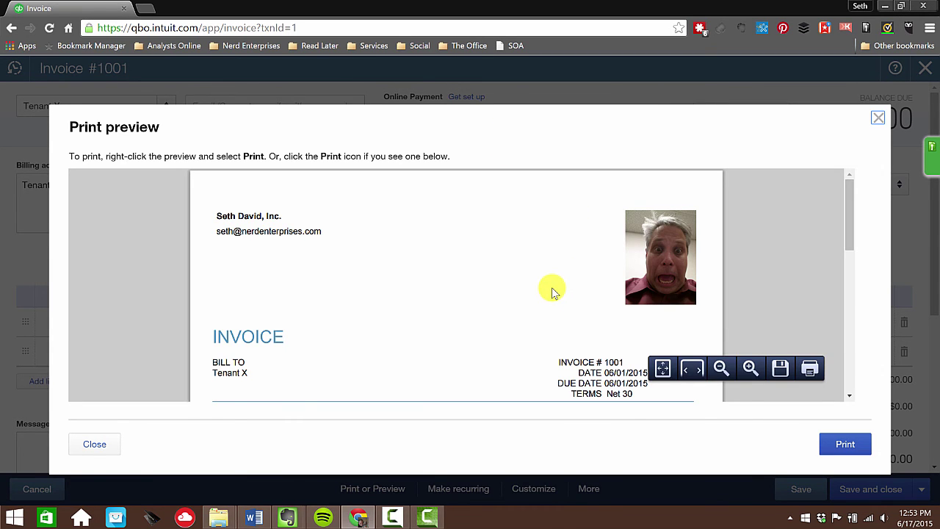
Examine the custom fields, account summary, new charges and balance due in the invoice's print preview.
{"action": "scroll", "coordinate": [551, 289], "scroll_direction": "down", "scroll_amount": 5}
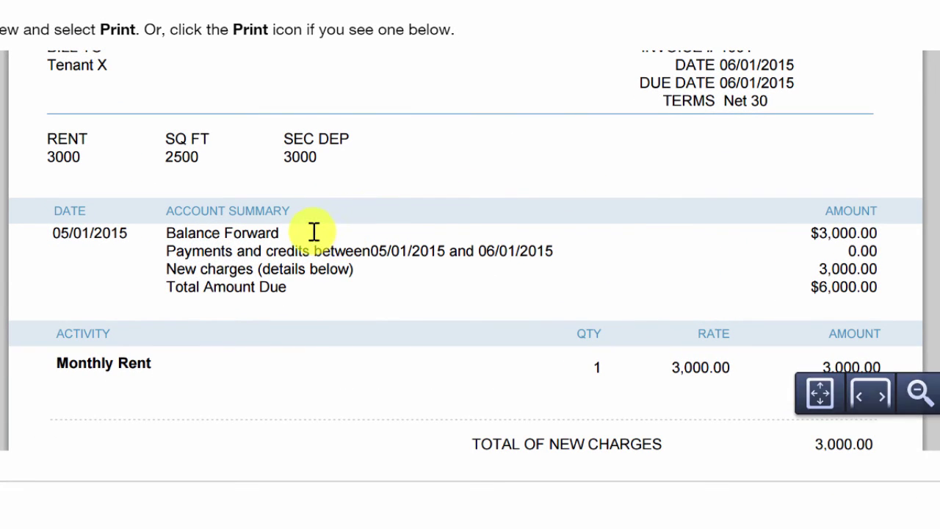
{"action": "scroll", "coordinate": [399, 231], "scroll_direction": "down", "scroll_amount": 3}
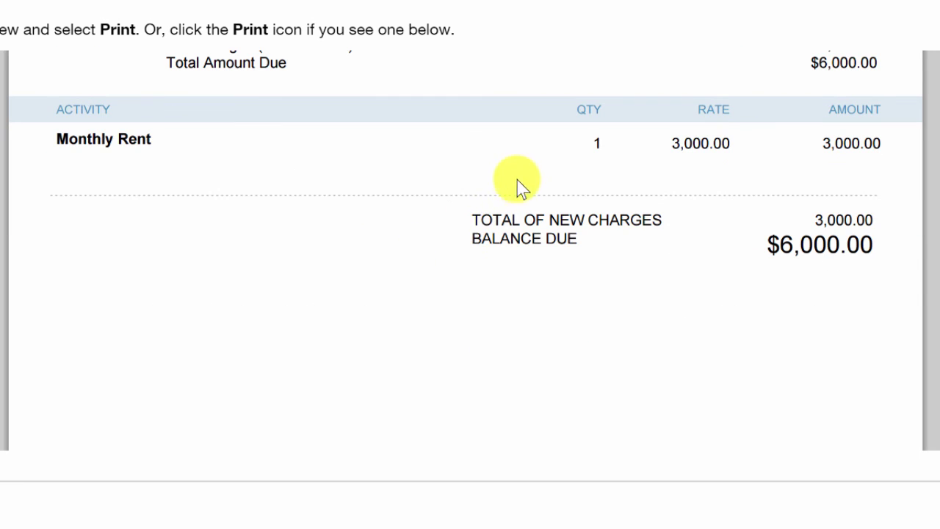
{"action": "scroll", "coordinate": [530, 175], "scroll_direction": "up", "scroll_amount": 3}
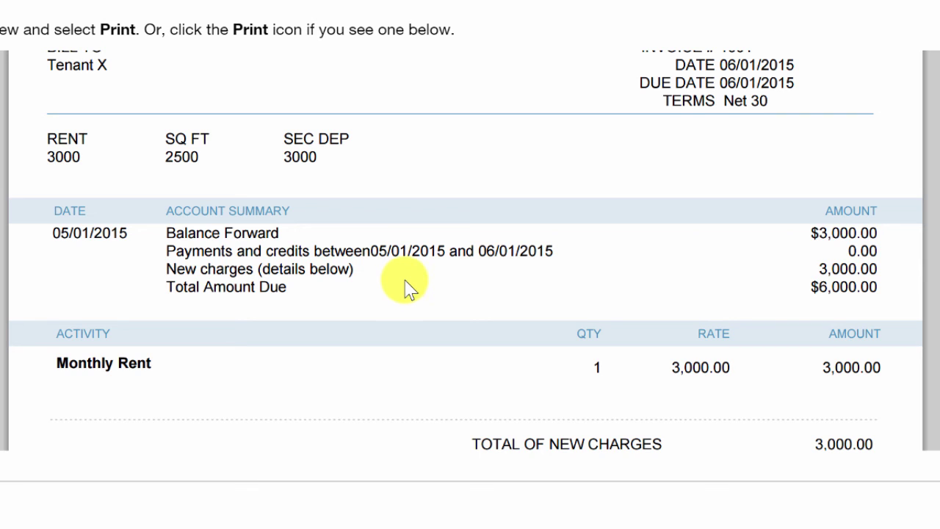
{"action": "left_click_drag", "start_coordinate": [170, 232], "coordinate": [304, 232]}
{"action": "left_click", "coordinate": [306, 232]}
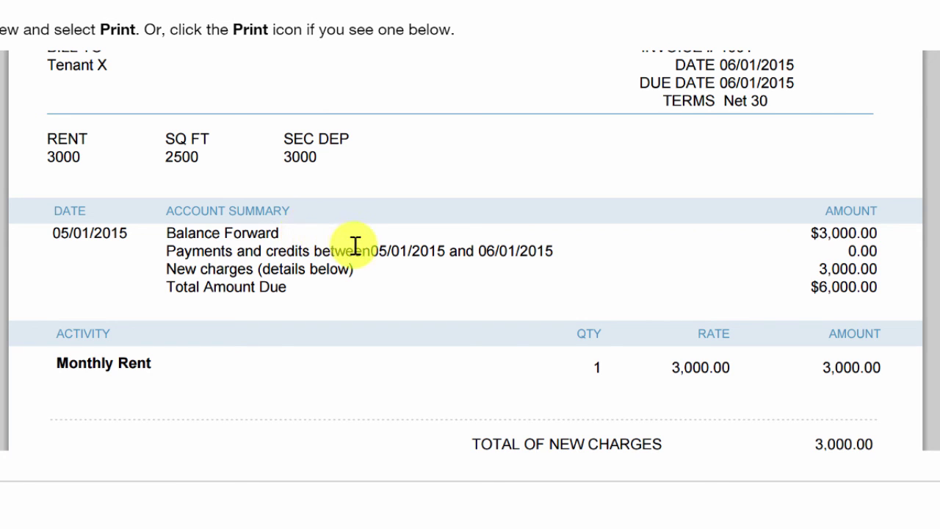
{"action": "scroll", "coordinate": [354, 244], "scroll_direction": "down", "scroll_amount": 3}
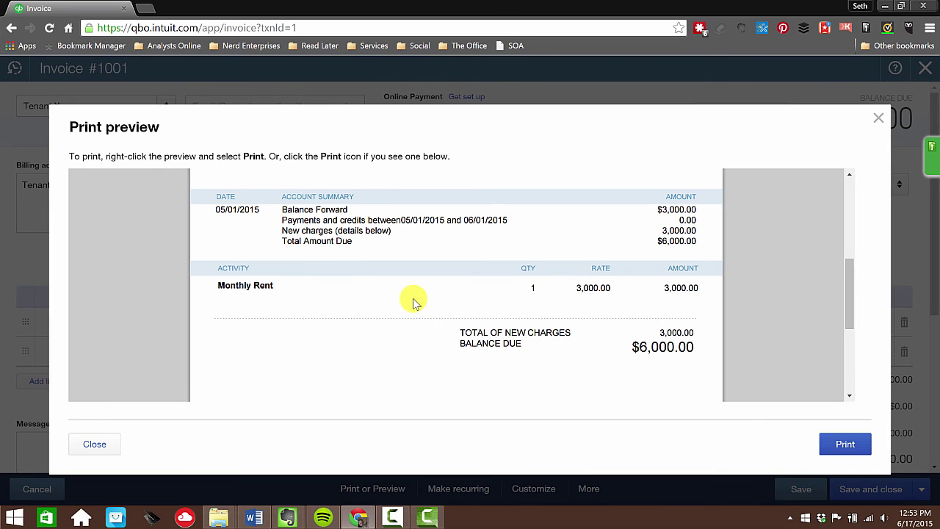
{"action": "mouse_move", "coordinate": [657, 327]}
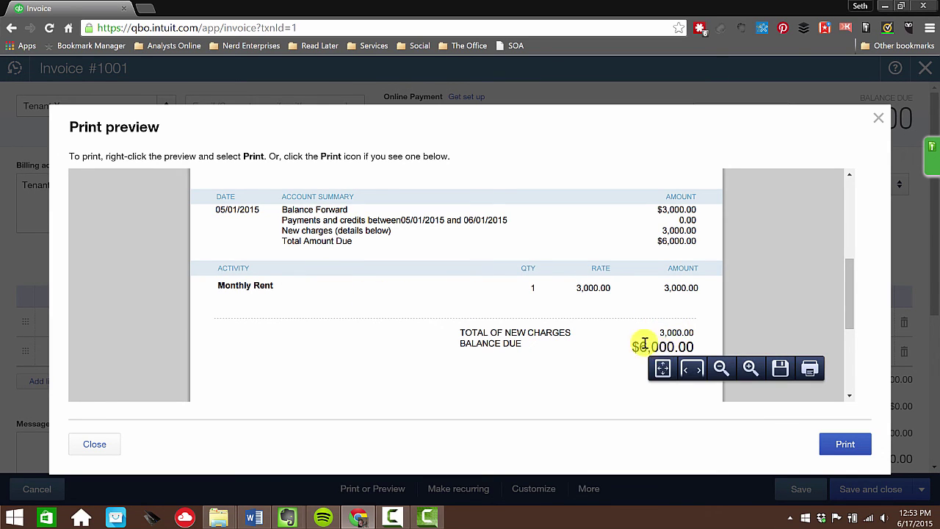